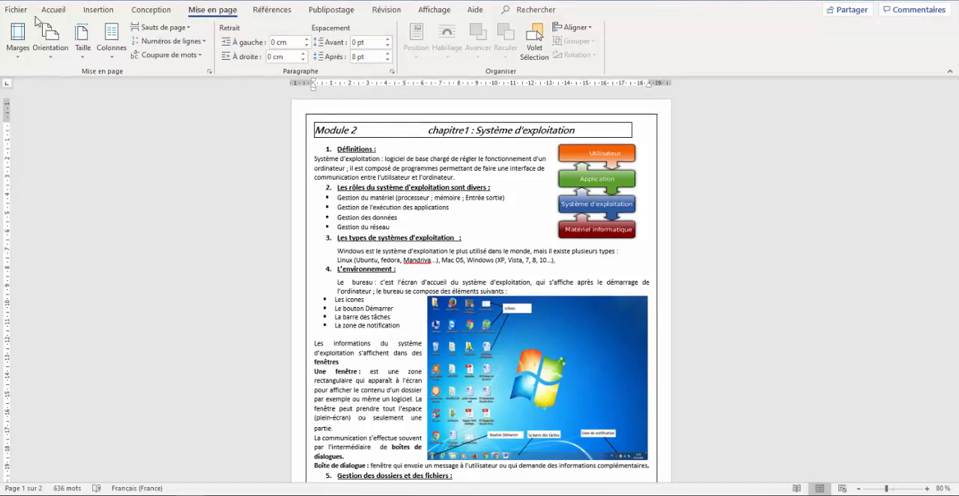
# - Apply the Normales margin preset with 2,5 cm on all sides to the document
pyautogui.click(53, 12)
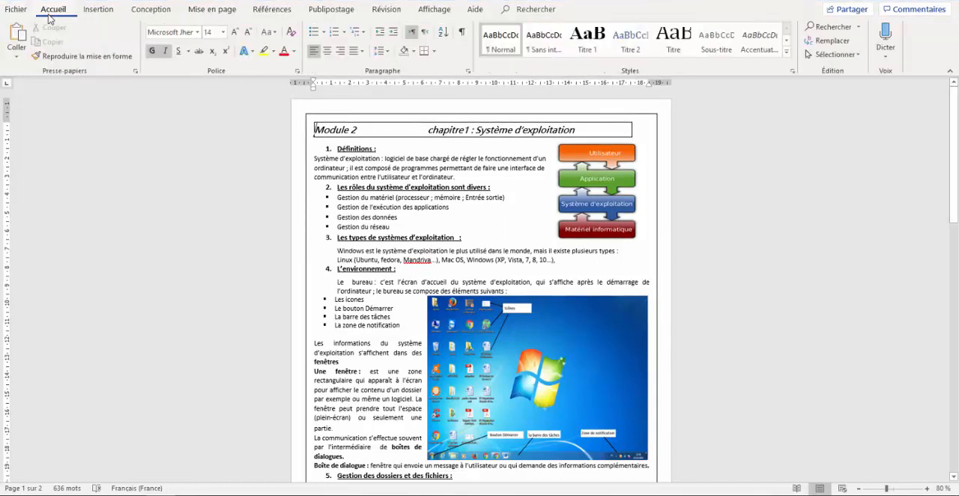
pyautogui.click(93, 11)
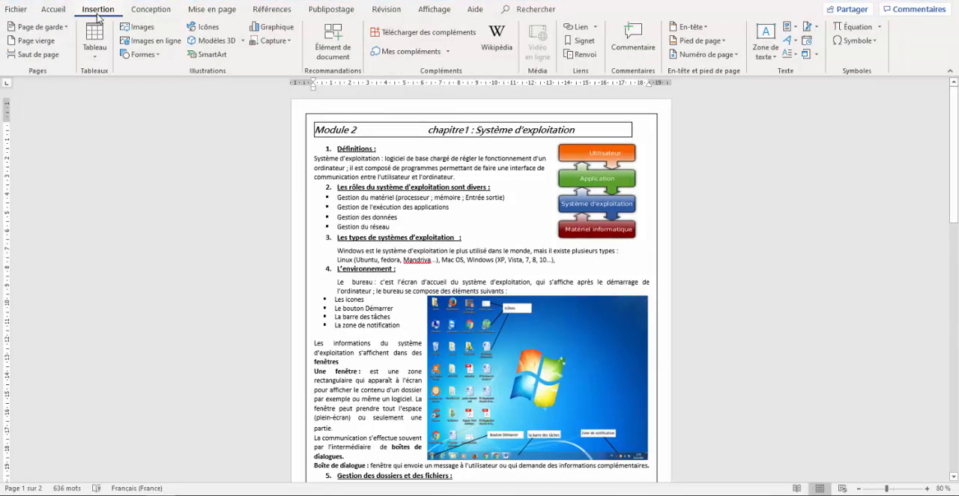
pyautogui.click(200, 13)
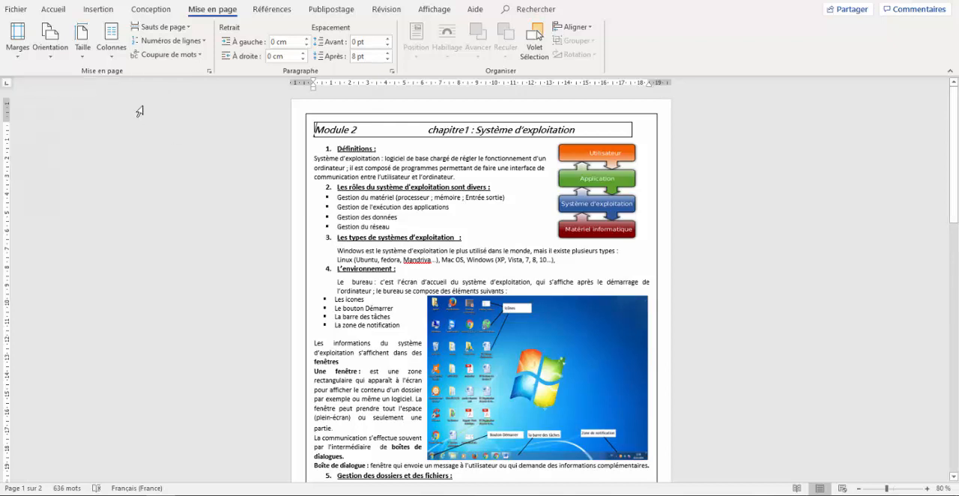
pyautogui.click(25, 57)
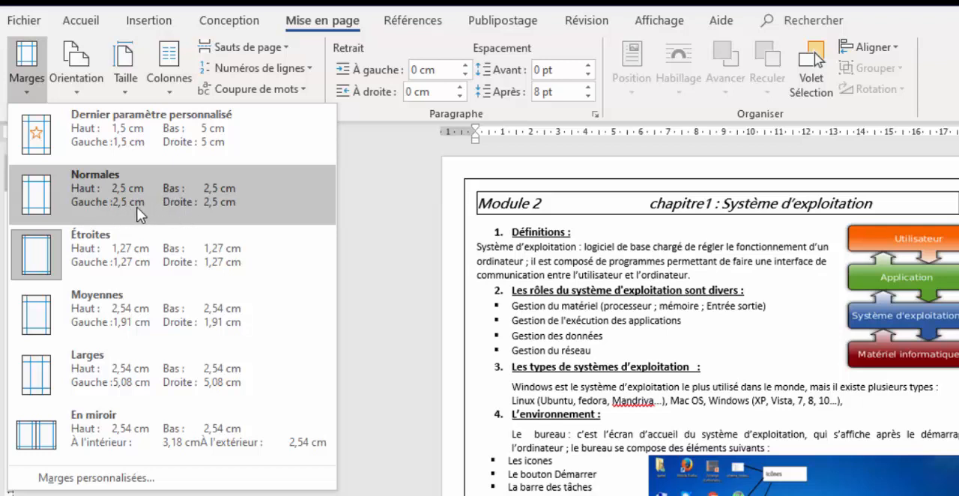
pyautogui.click(37, 205)
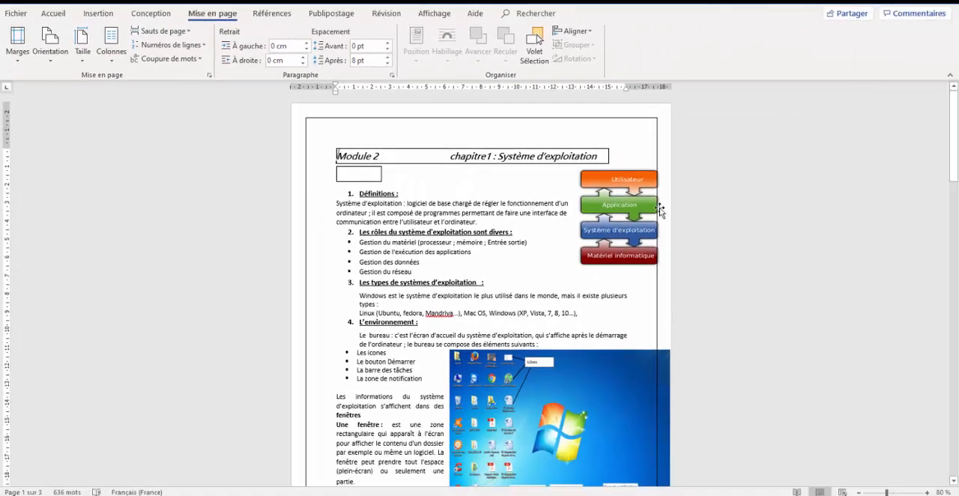
# - Apply the Étroites margin preset with 1,27 cm on all sides to the document
pyautogui.moveTo(955, 134); pyautogui.dragTo(946, 112)
pyautogui.moveTo(954, 173); pyautogui.dragTo(953, 133)
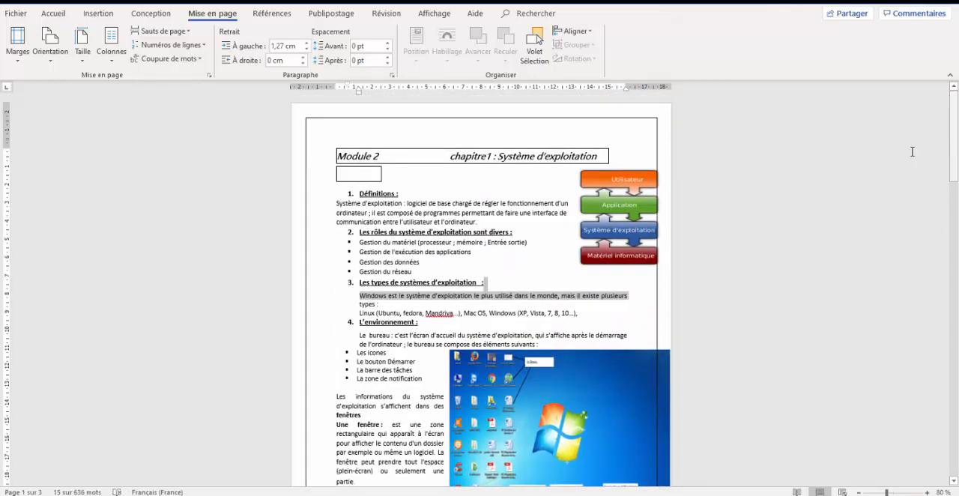
pyautogui.click(632, 375)
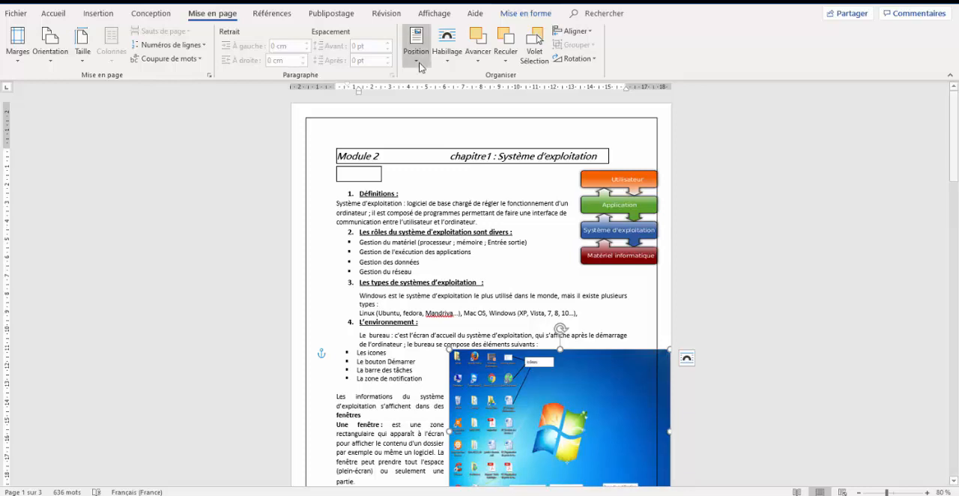
pyautogui.click(30, 60)
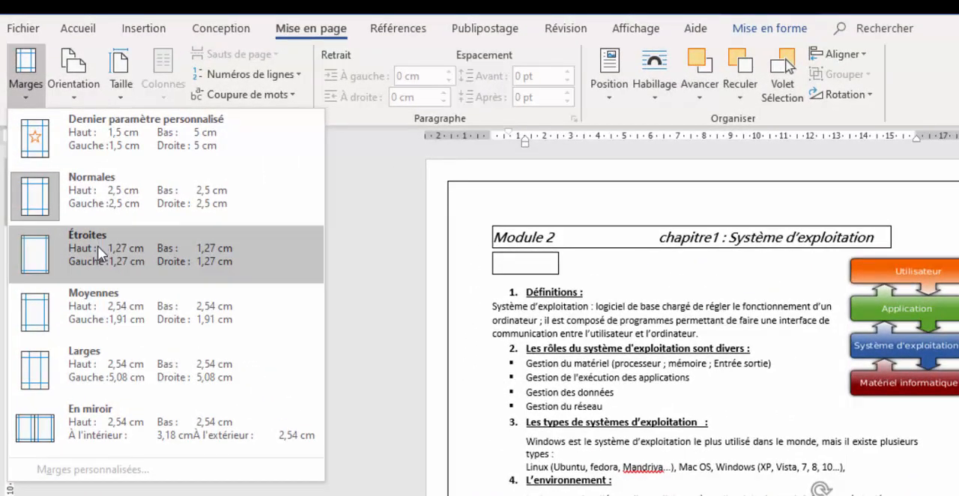
pyautogui.click(98, 254)
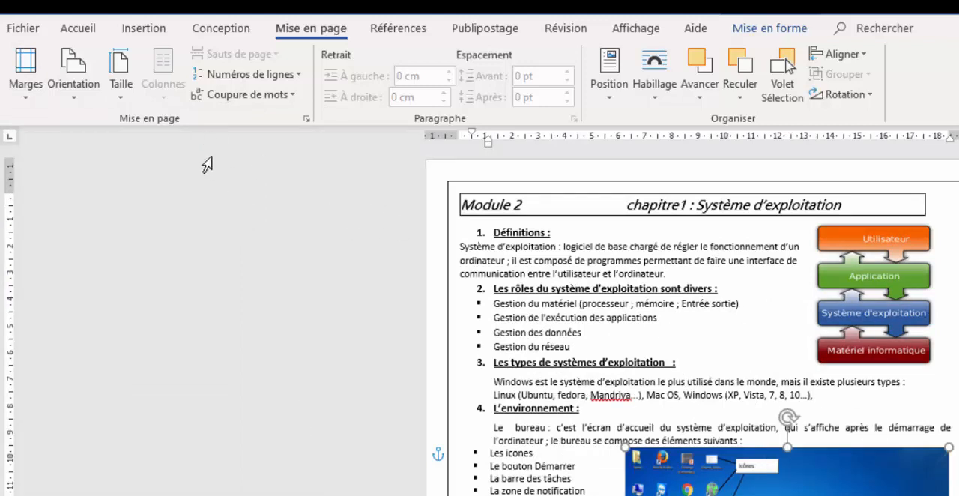
# - Apply the Moyennes margin preset to the document, with 2,54 cm at top and bottom and 1,91 cm on both sides
pyautogui.click(35, 99)
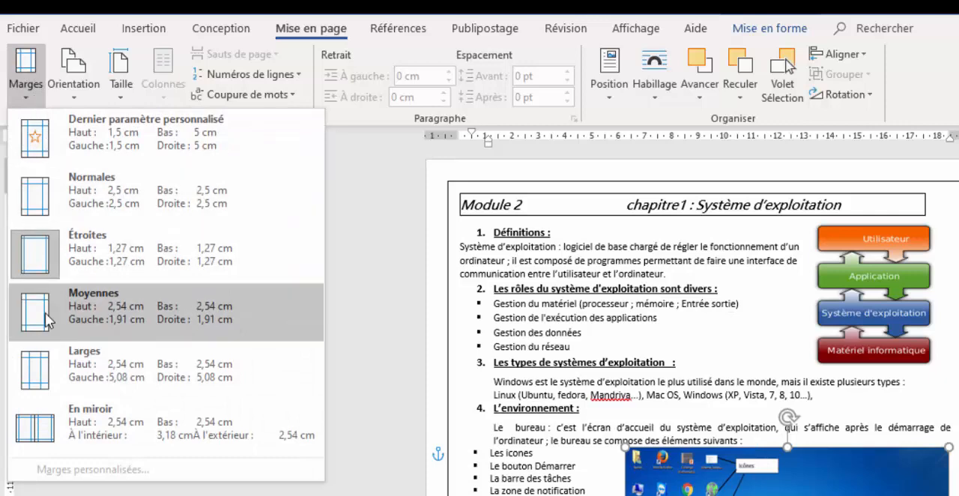
pyautogui.click(104, 317)
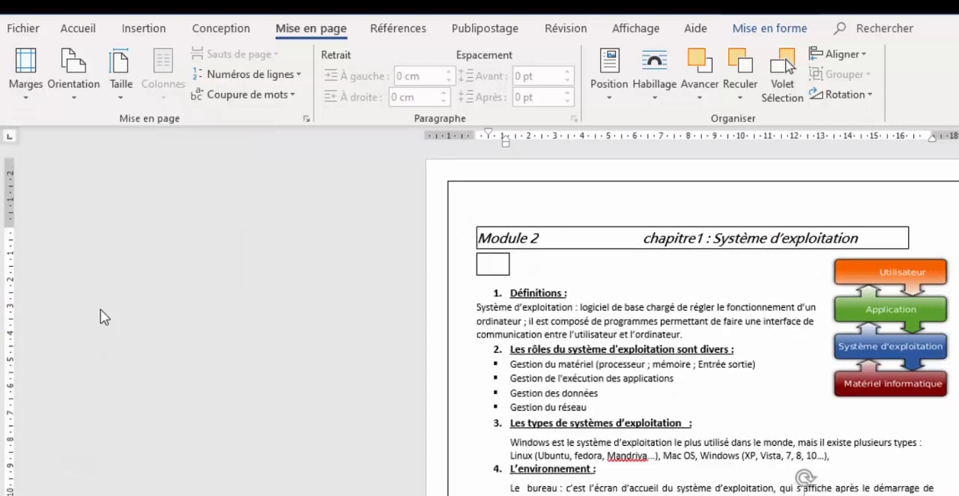
pyautogui.click(30, 86)
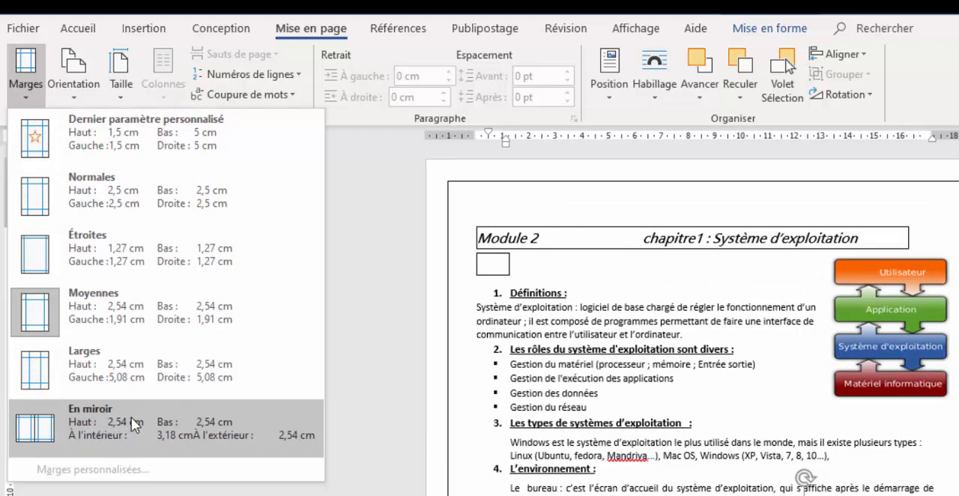
pyautogui.click(475, 238)
pyautogui.click(39, 99)
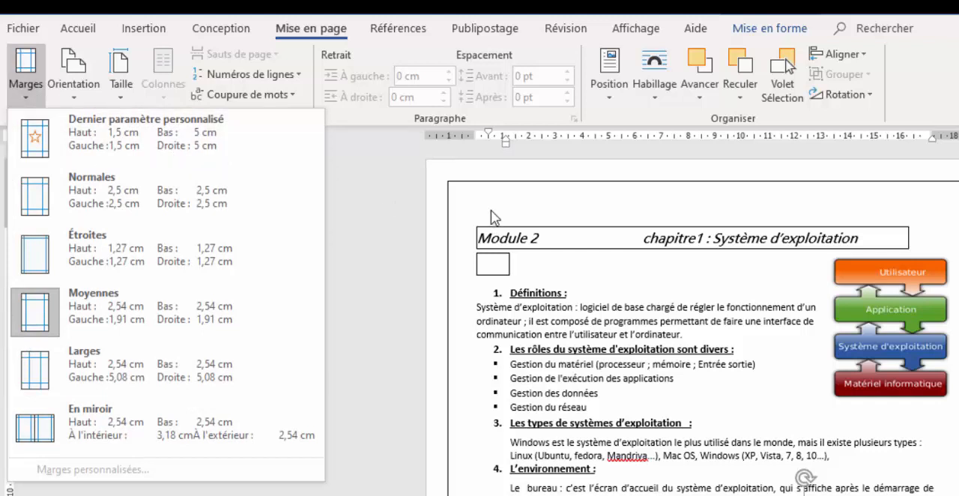
pyautogui.click(602, 187)
pyautogui.doubleClick(625, 266)
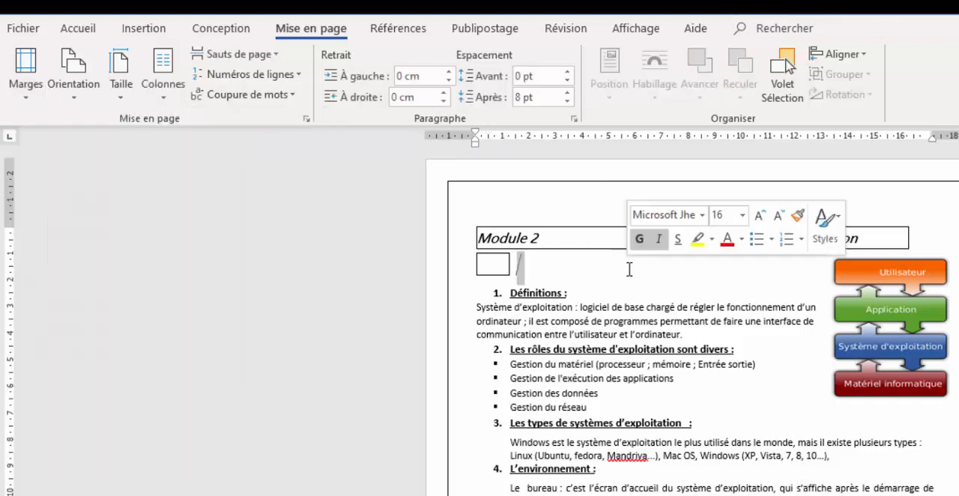
# - Try a top margin of 2,6 cm in the custom margin settings and close them without applying
pyautogui.click(30, 96)
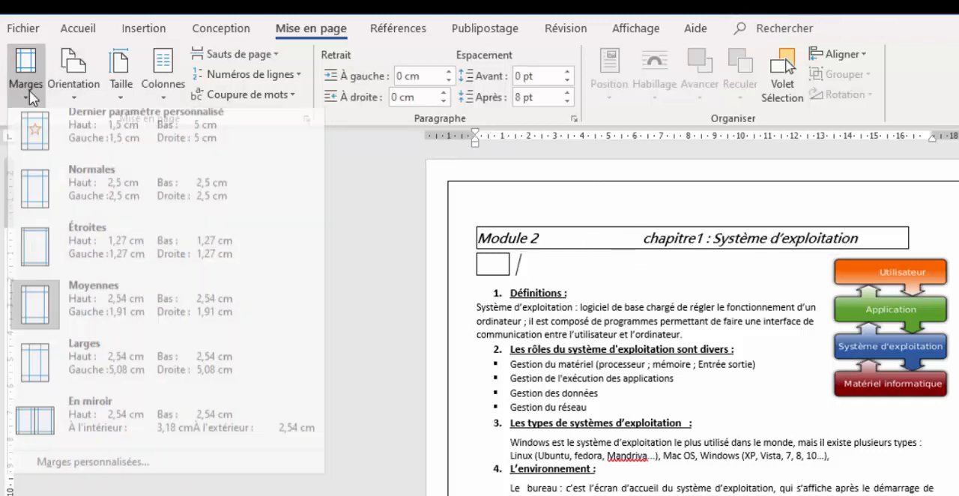
pyautogui.click(103, 472)
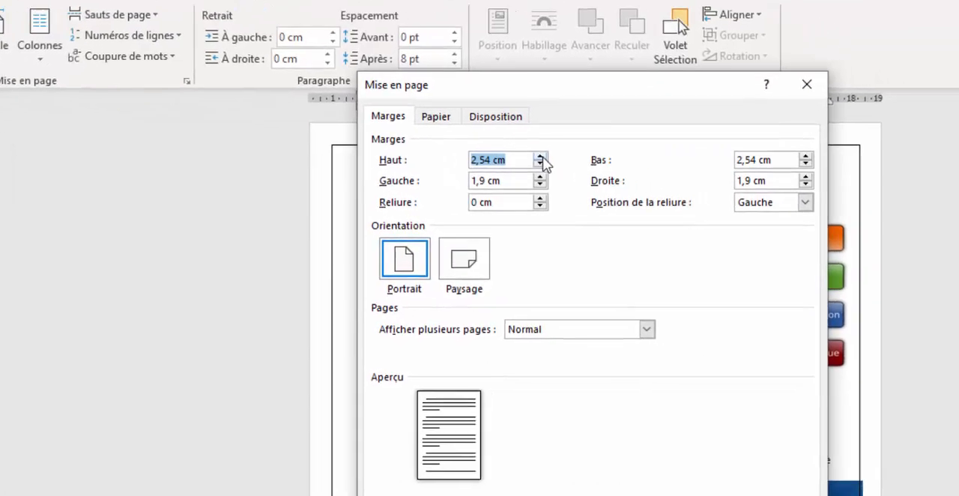
pyautogui.click(651, 192)
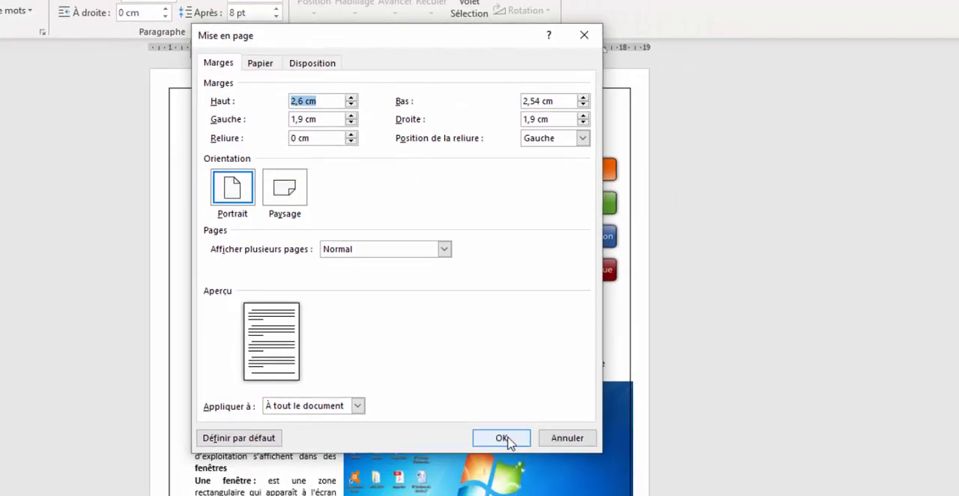
pyautogui.click(588, 39)
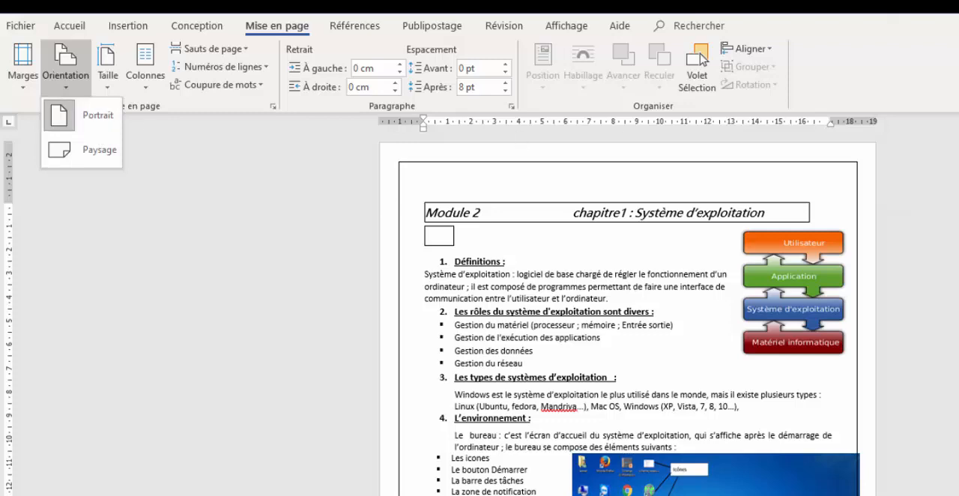
# - Switch the page orientation to Paysage, view the layout, and return it to Portrait
pyautogui.moveTo(887, 495); pyautogui.dragTo(869, 495)
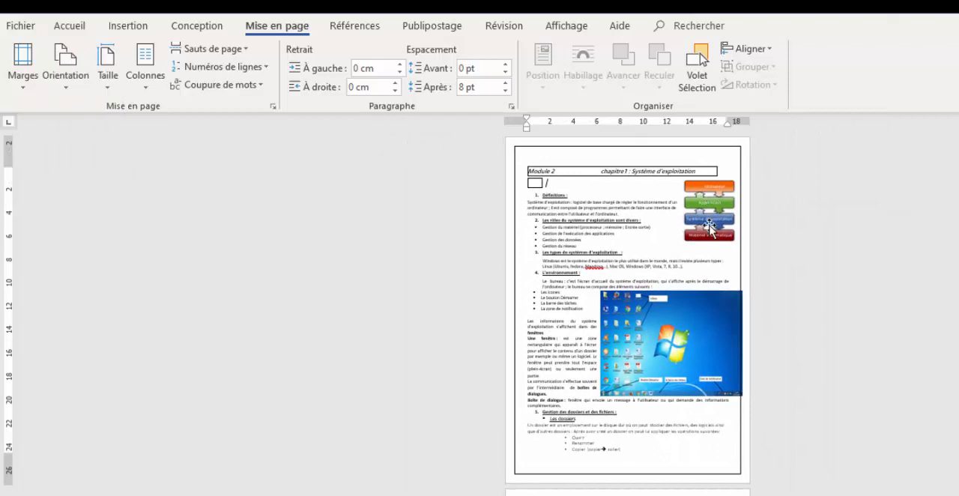
pyautogui.click(66, 81)
pyautogui.click(95, 150)
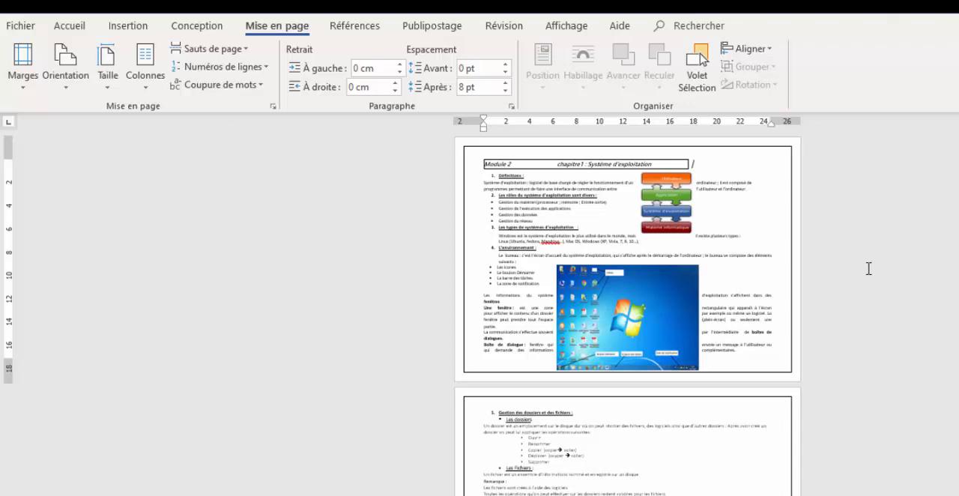
pyautogui.click(63, 94)
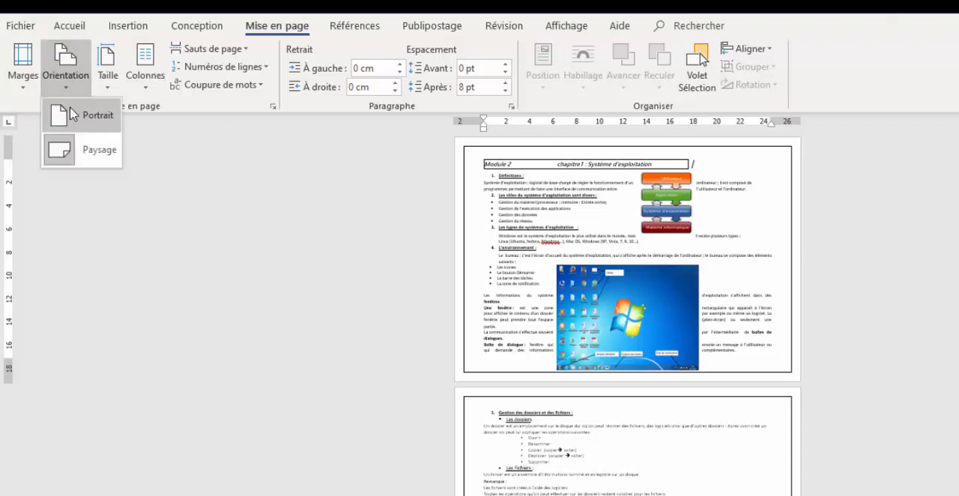
pyautogui.click(67, 114)
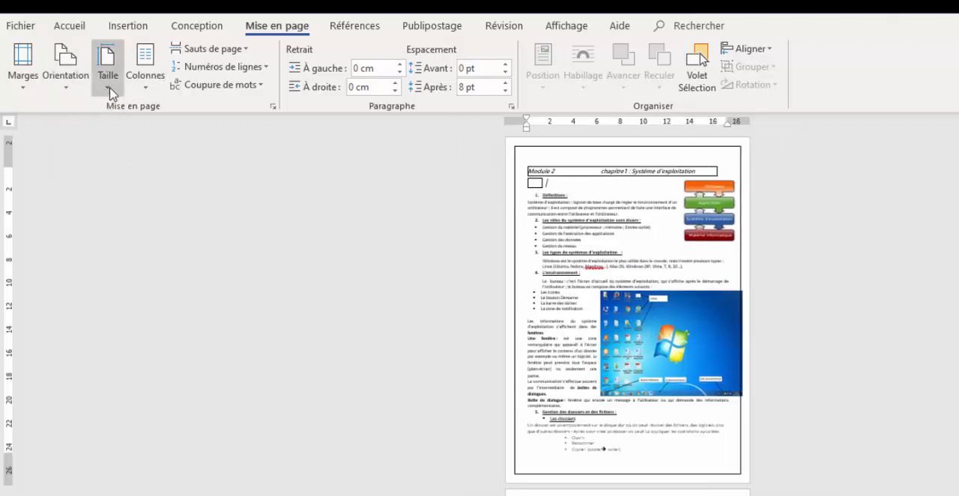
# - Open the custom paper size settings and set the paper width to 10 cm
pyautogui.click(109, 88)
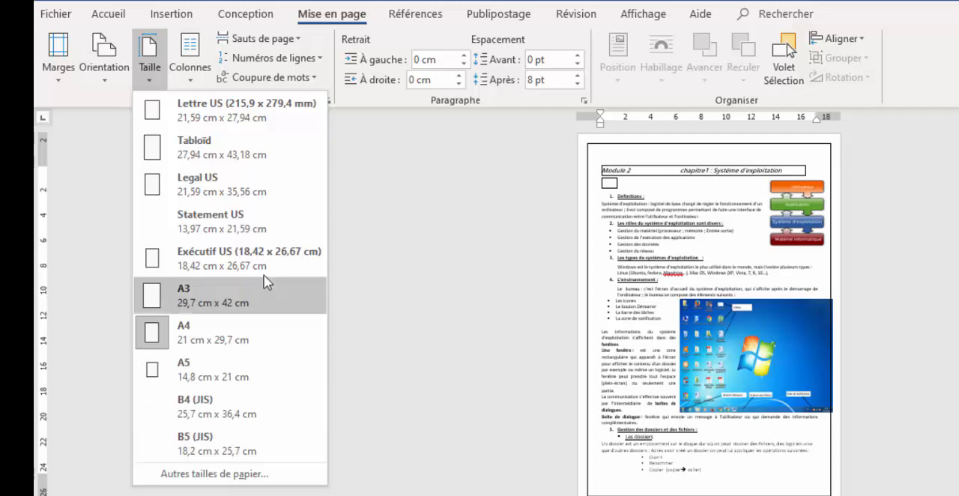
pyautogui.click(234, 480)
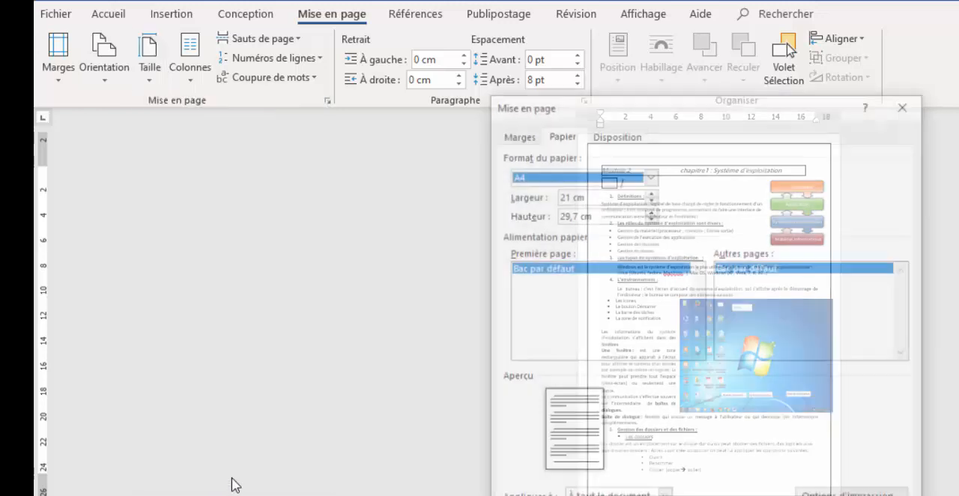
pyautogui.click(652, 175)
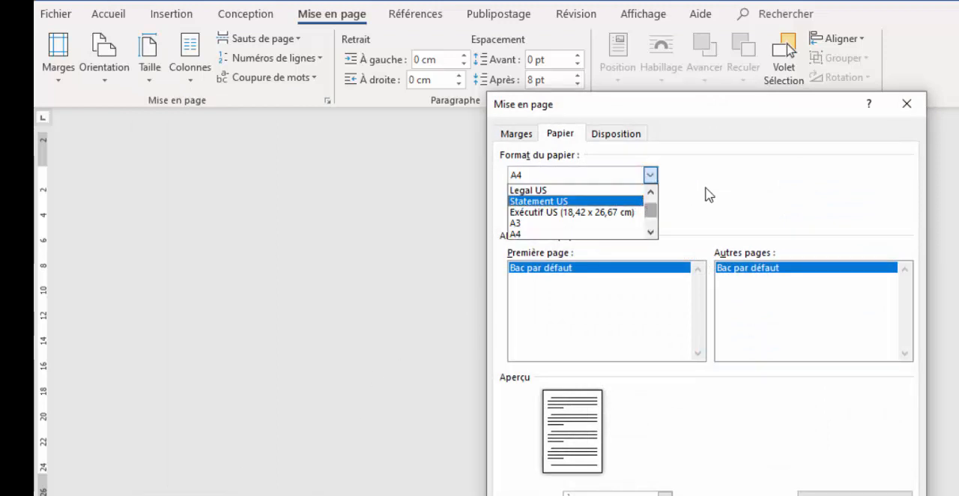
pyautogui.click(741, 188)
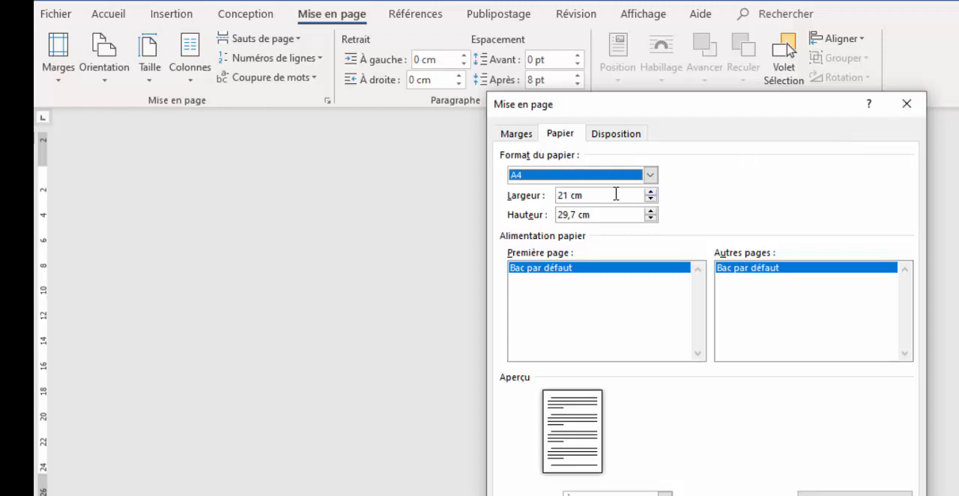
pyautogui.click(617, 194)
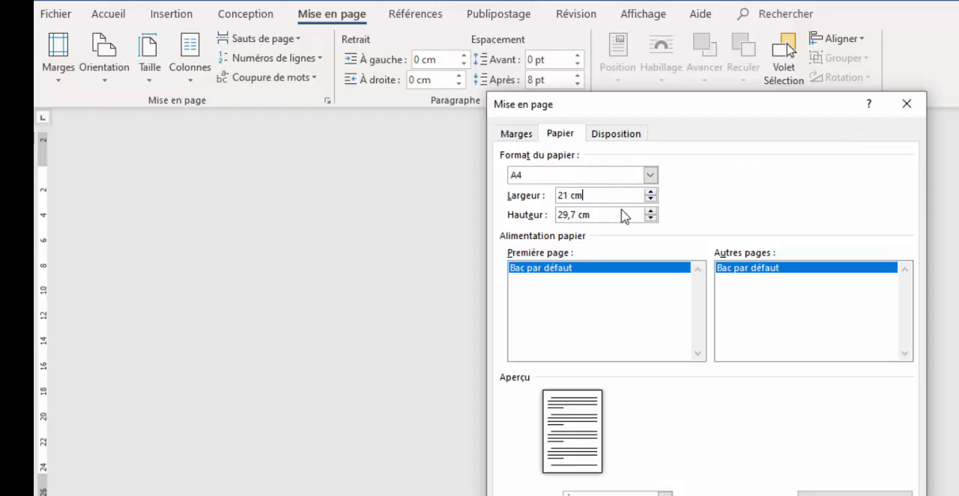
pyautogui.click(564, 196)
pyautogui.moveTo(570, 195); pyautogui.dragTo(559, 194)
pyautogui.write('100')
pyautogui.press('BackSpace')
# - Set the paper height to 10 cm and apply the custom size to the document
pyautogui.click(568, 215)
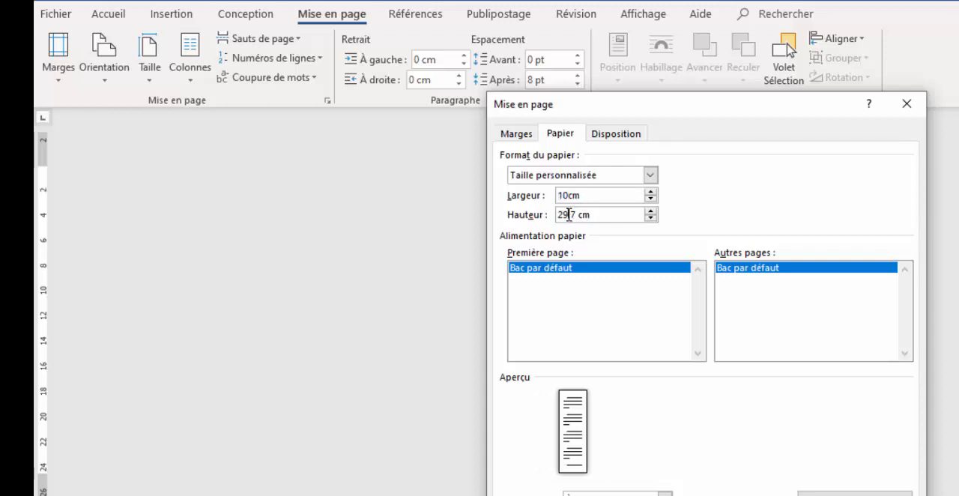
pyautogui.doubleClick(567, 215)
pyautogui.write('10')
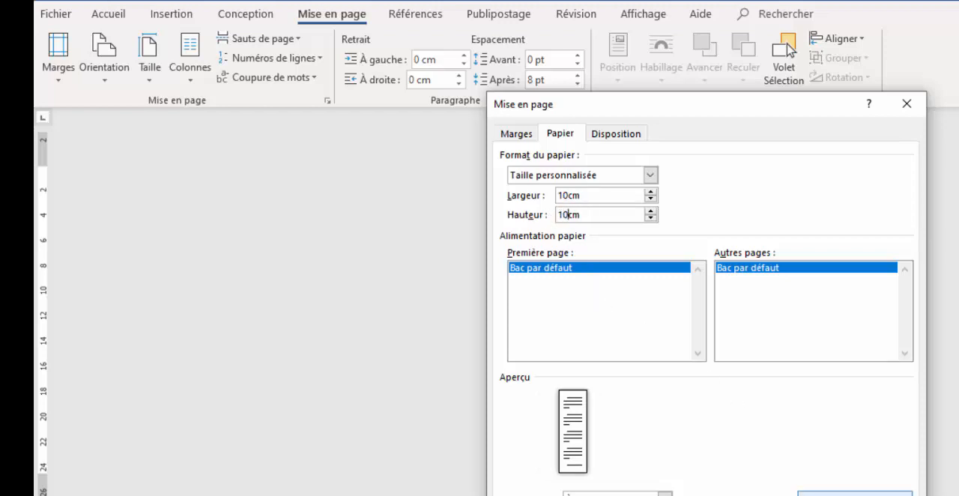
pyautogui.click(854, 494)
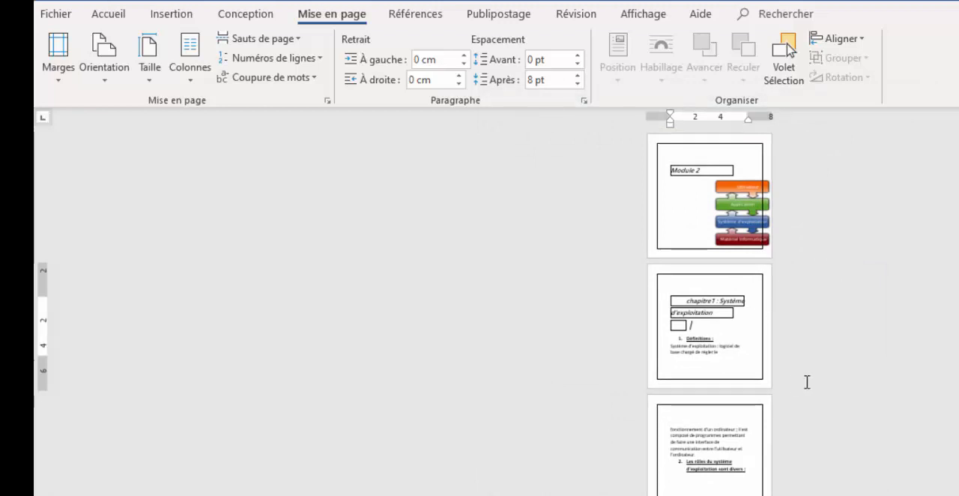
# - Examine how the document's text and images are distributed across the small square pages
pyautogui.scroll(-15, 710, 299)
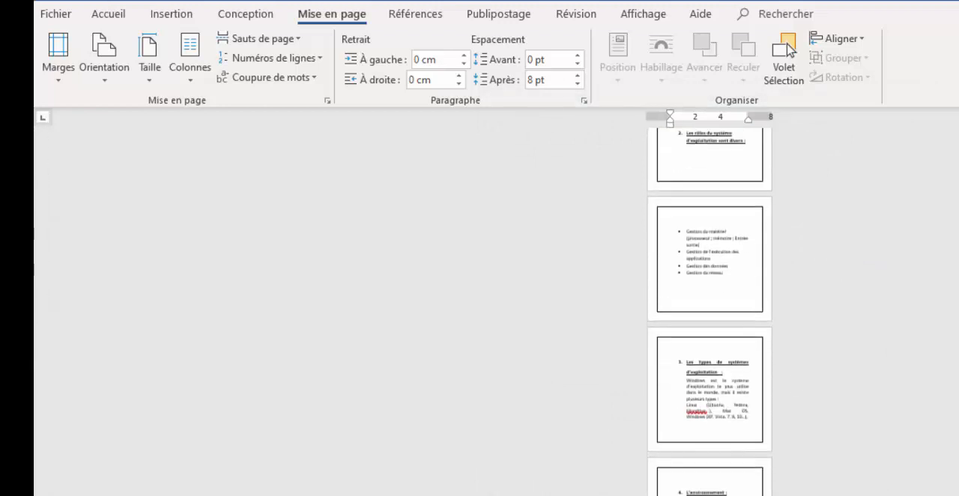
pyautogui.scroll(-15, 710, 311)
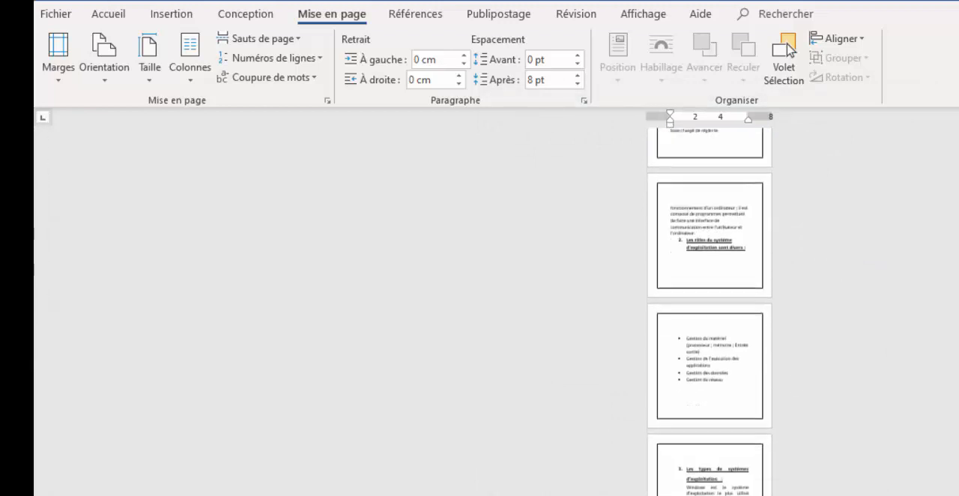
pyautogui.scroll(-10, 710, 311)
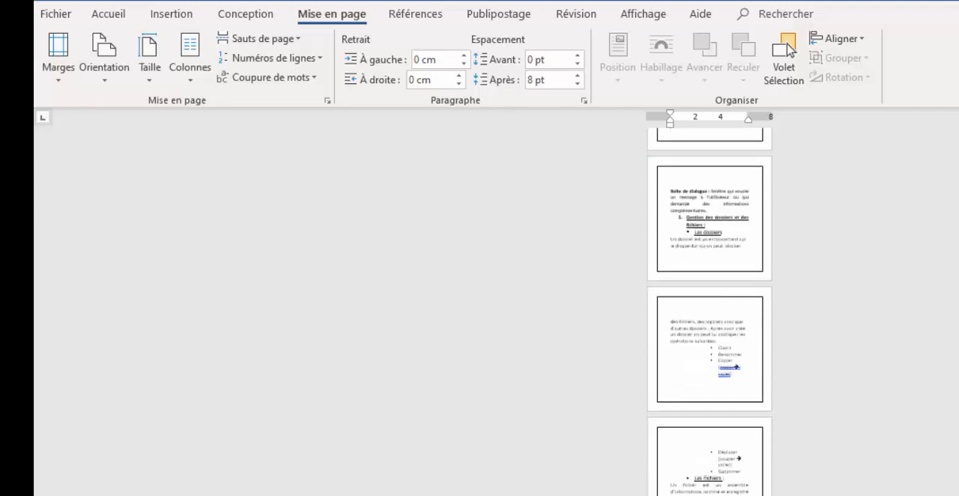
pyautogui.scroll(15, 709, 311)
pyautogui.scroll(-1, 710, 311)
pyautogui.scroll(1, 709, 311)
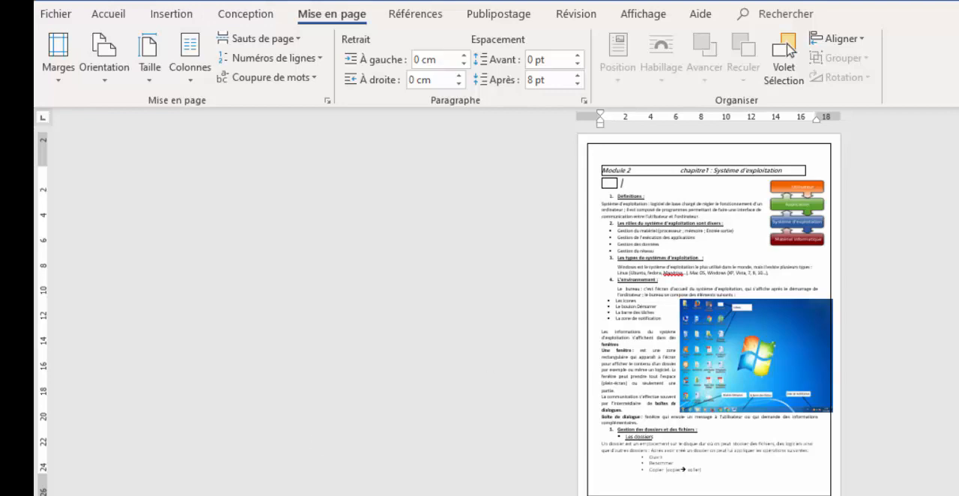
# - Select the text from the "Définitions" heading through the "L'environnement" heading and open the column layout choices
pyautogui.scroll(-5, 592, 380)
pyautogui.scroll(3, 709, 311)
pyautogui.scroll(3, 466, 281)
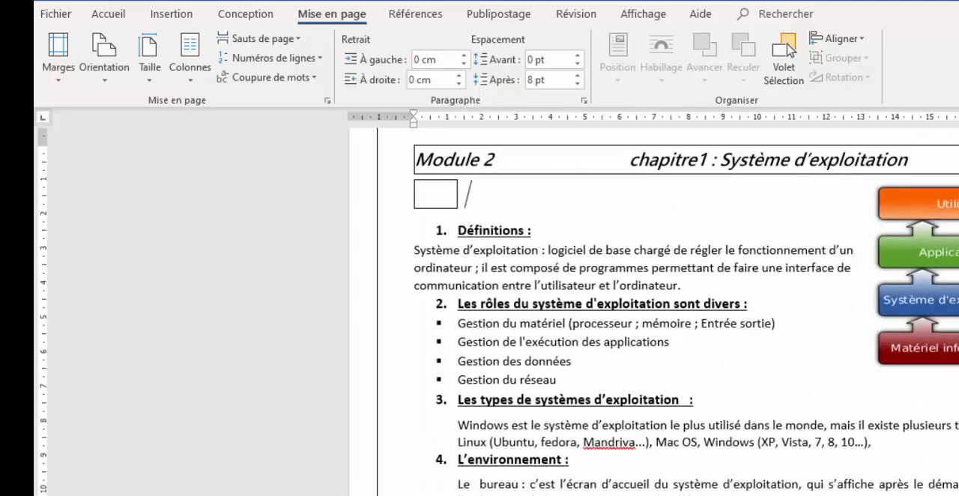
pyautogui.moveTo(418, 239); pyautogui.dragTo(746, 455)
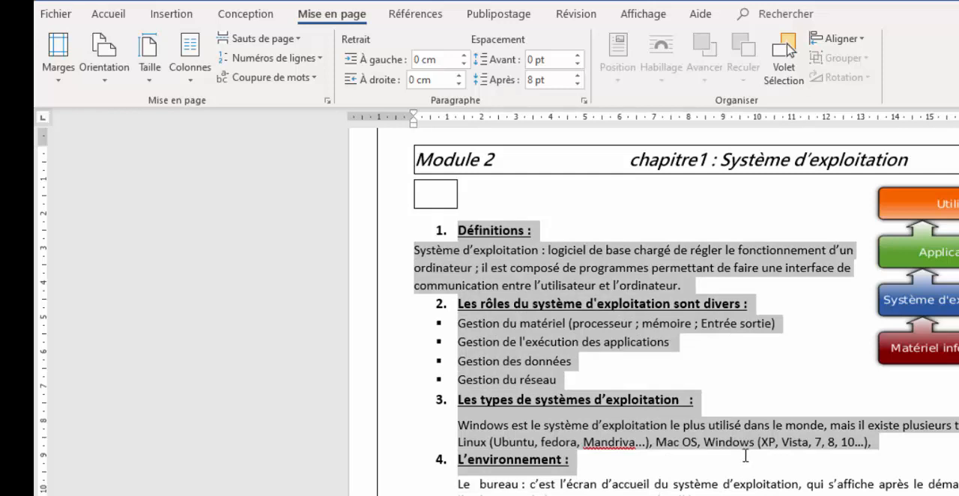
pyautogui.click(192, 81)
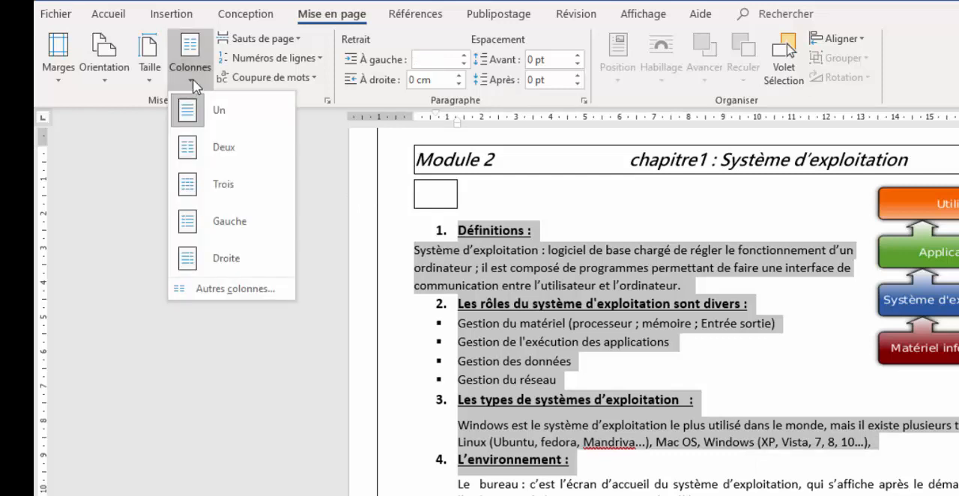